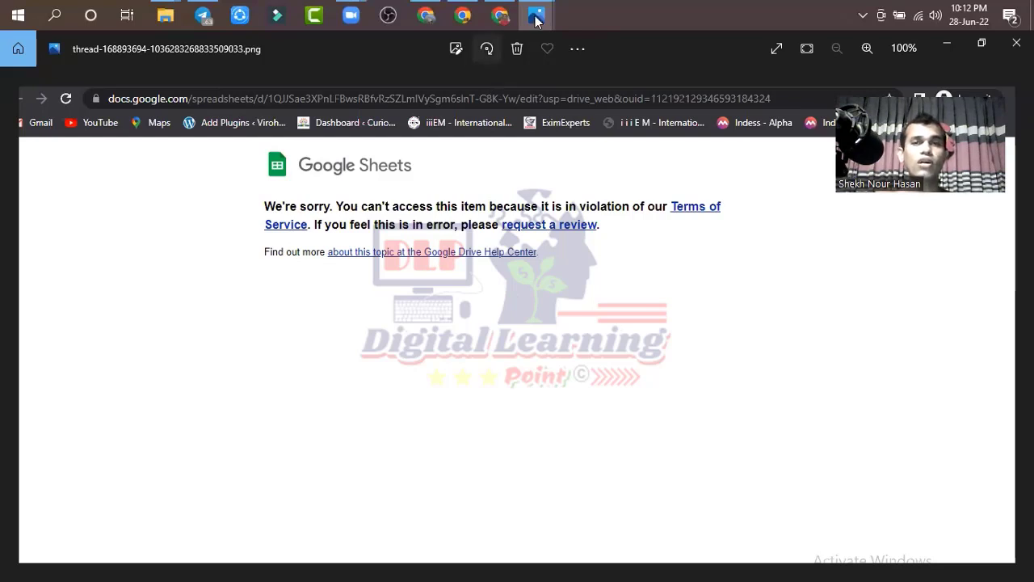
Close both open screenshot image windows that show the Google Sheets access errors
mouse_move(535, 21)
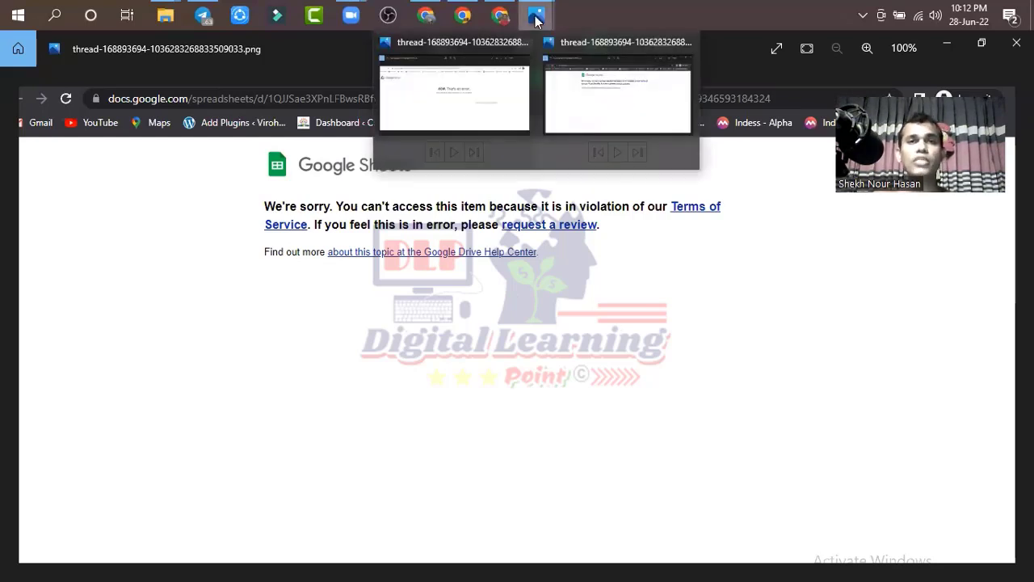
click(687, 41)
click(605, 41)
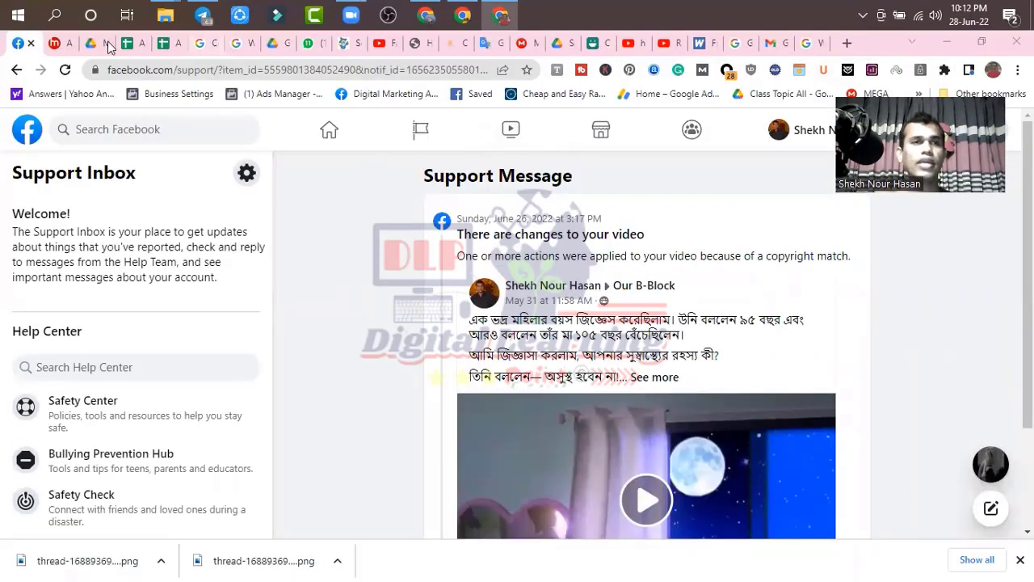
Review the Google Drive community thread about the Terms of Service violation, highlighting its title and the quoted 404 error text
click(207, 45)
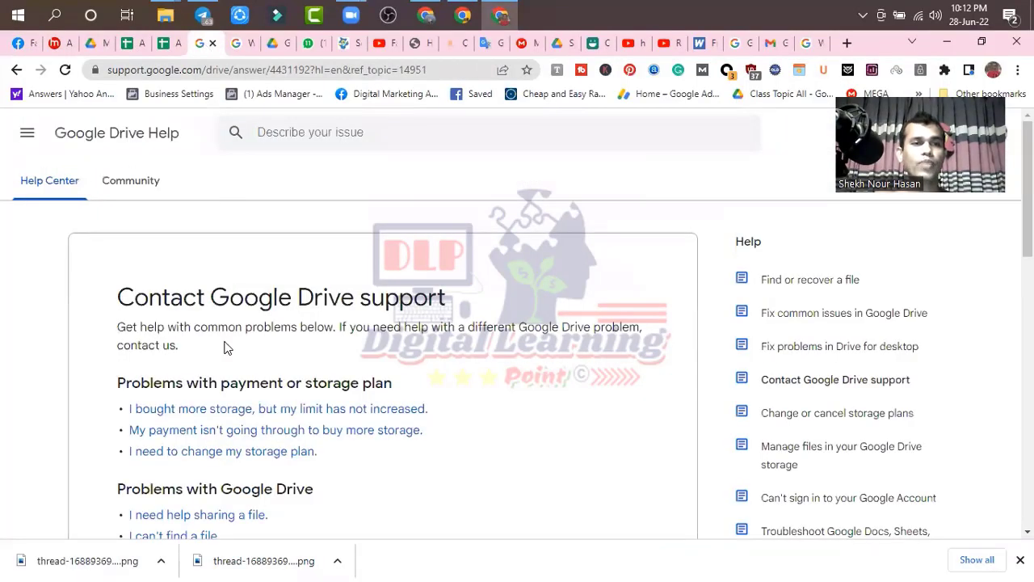
click(240, 44)
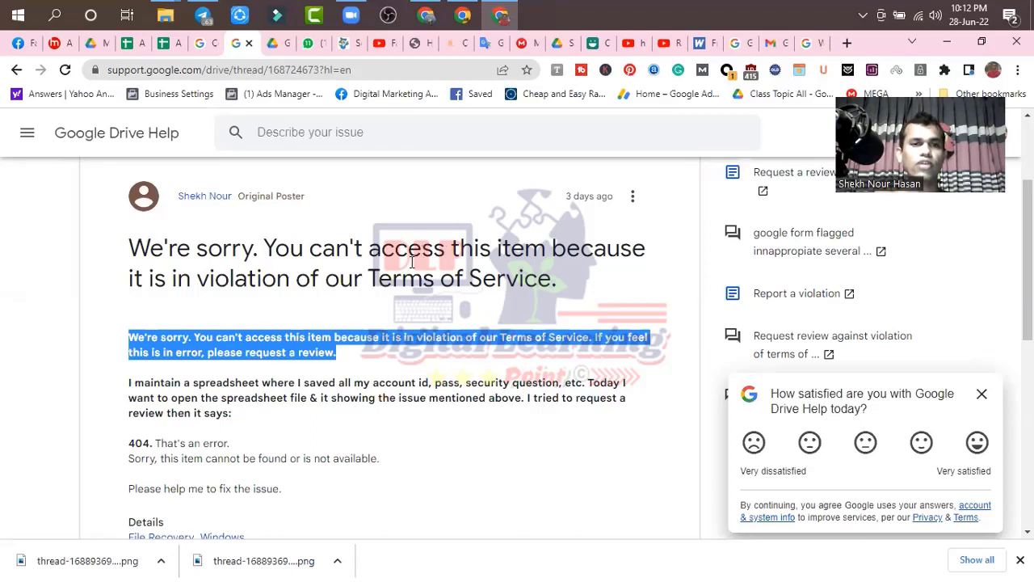
drag(572, 288, 136, 252)
drag(561, 274, 134, 257)
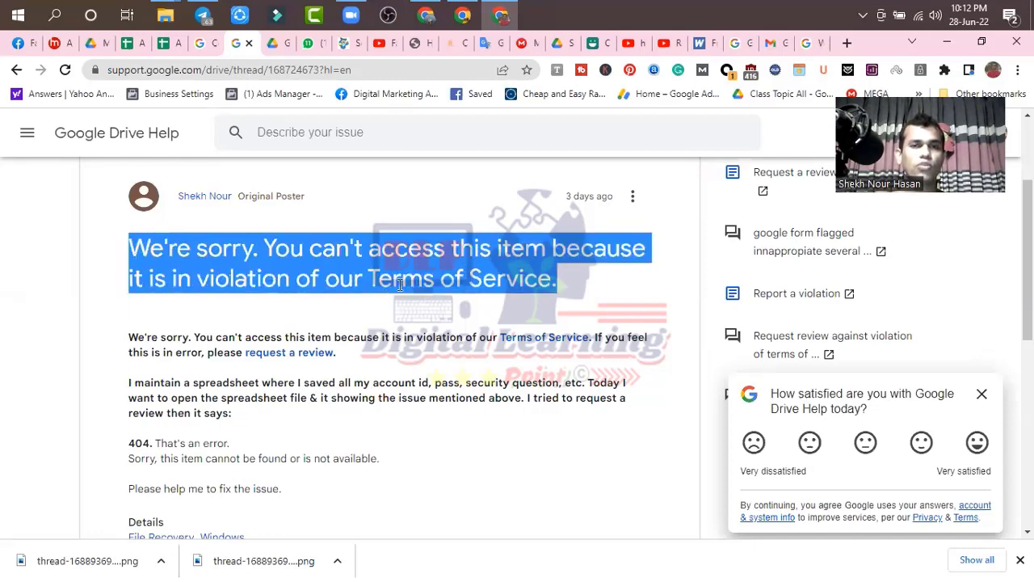
scroll(399, 284, down, 1)
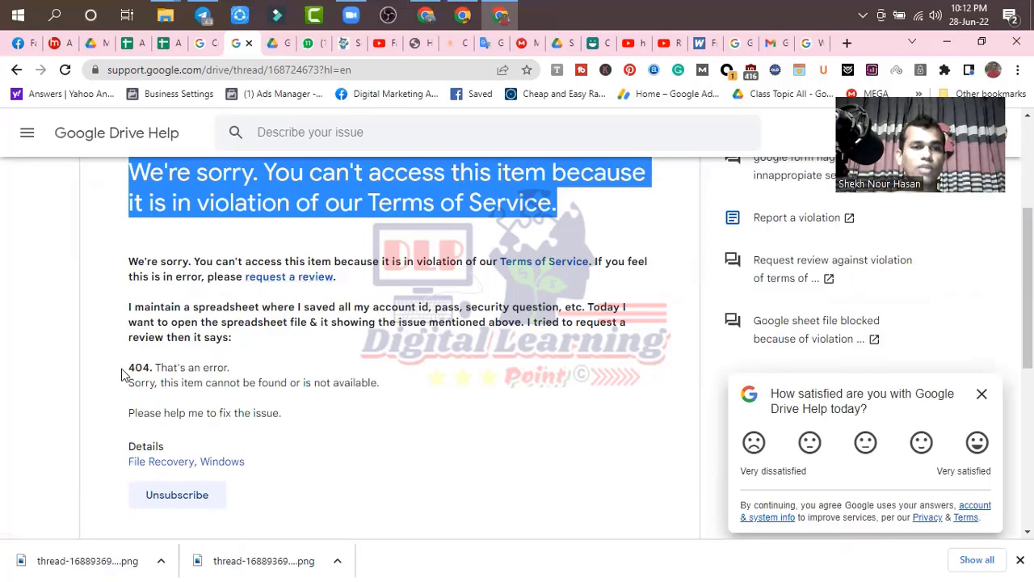
drag(379, 385, 127, 365)
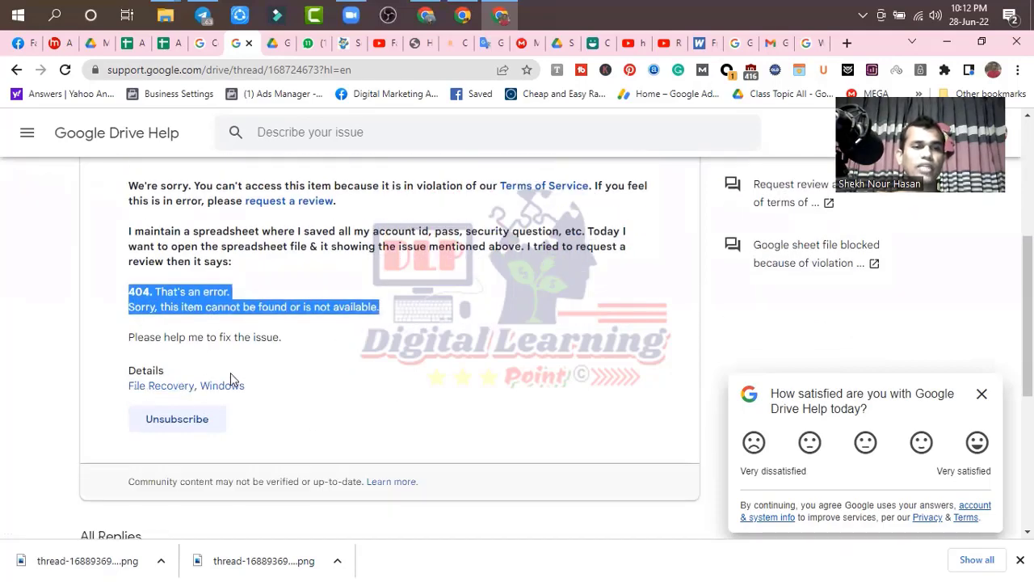
Read the Gold Product Expert's reply to the thread and dismiss the satisfaction survey
scroll(230, 374, down, 4)
scroll(230, 379, down, 1)
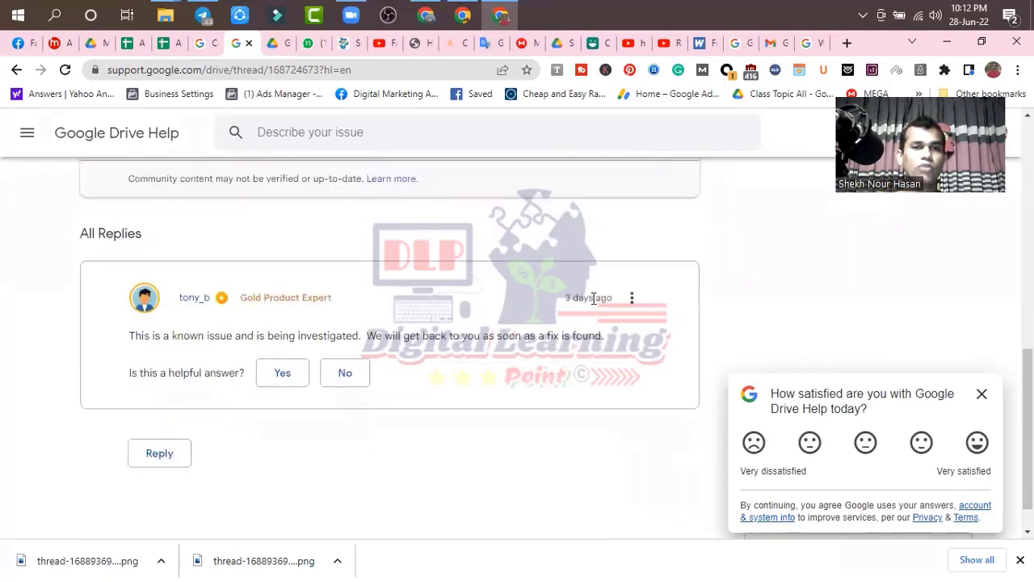
scroll(298, 285, up, 3)
scroll(298, 286, down, 3)
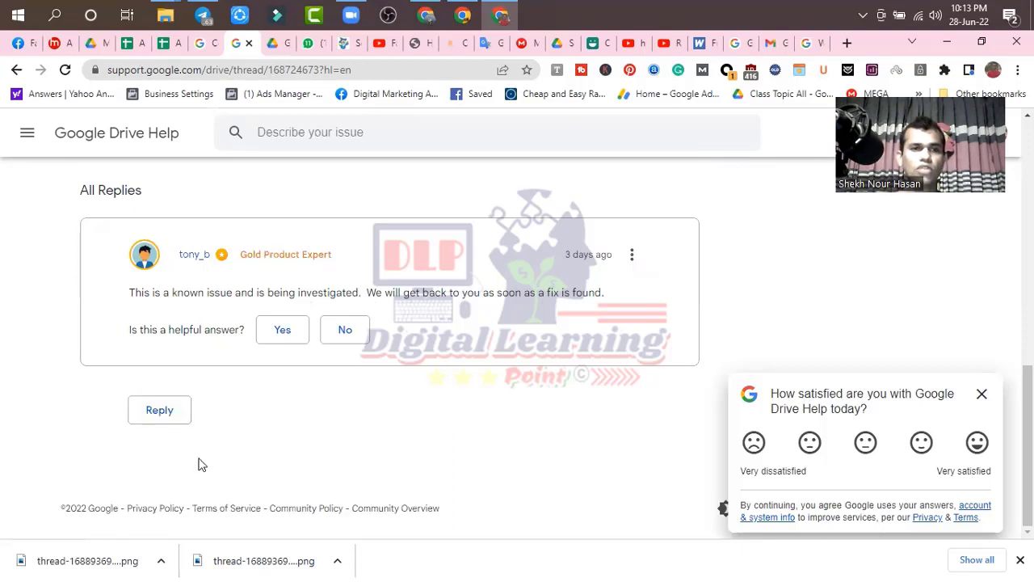
click(981, 394)
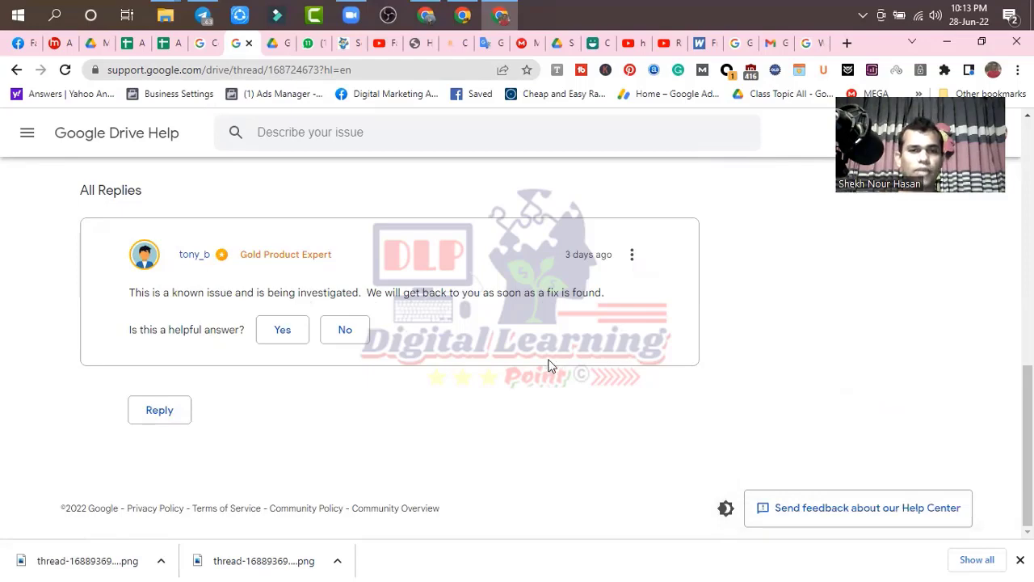
scroll(552, 356, up, 10)
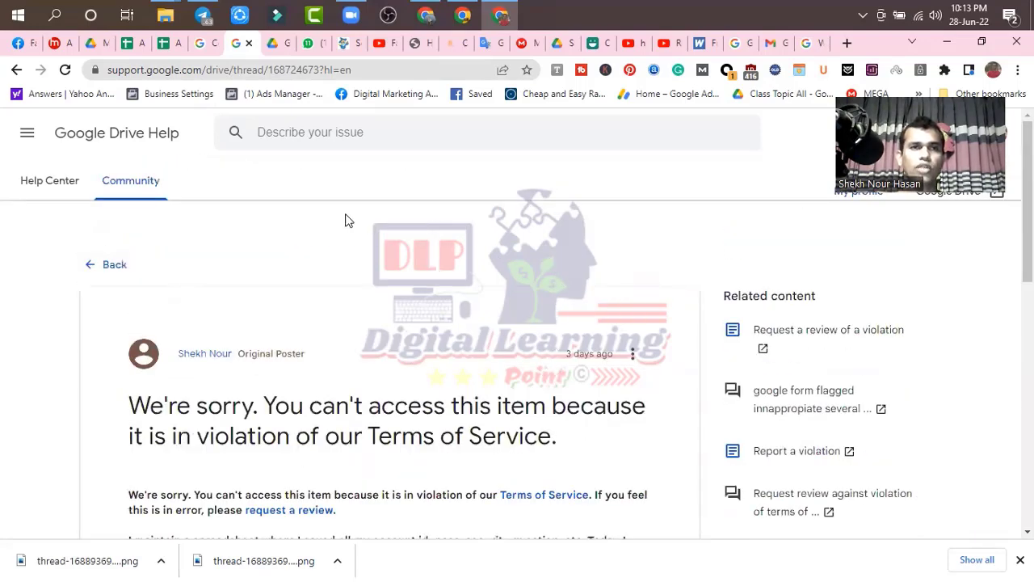
Load the Google Help home page at support.google.com in place of the Contact Google Drive support article
click(203, 70)
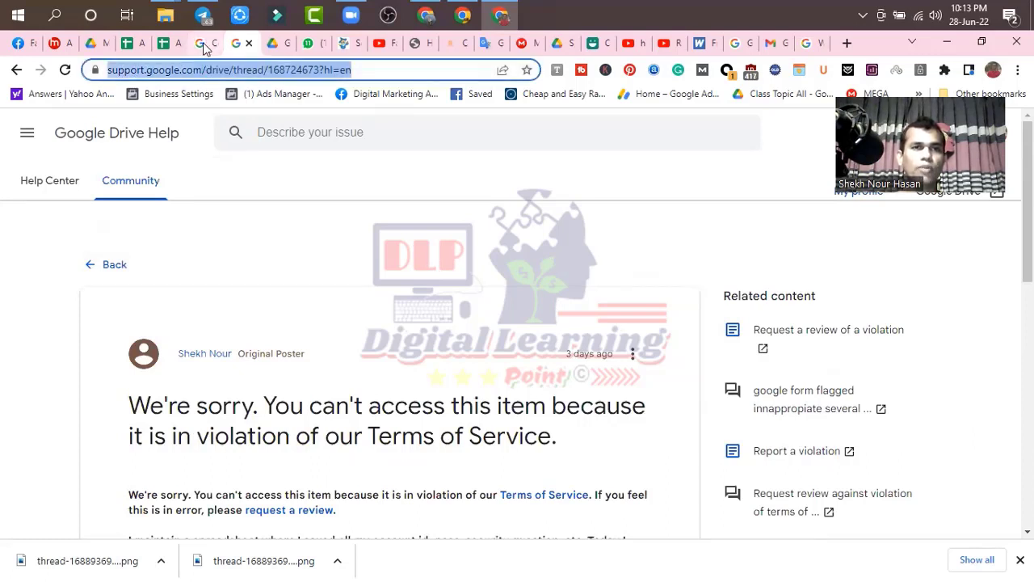
click(205, 42)
click(195, 71)
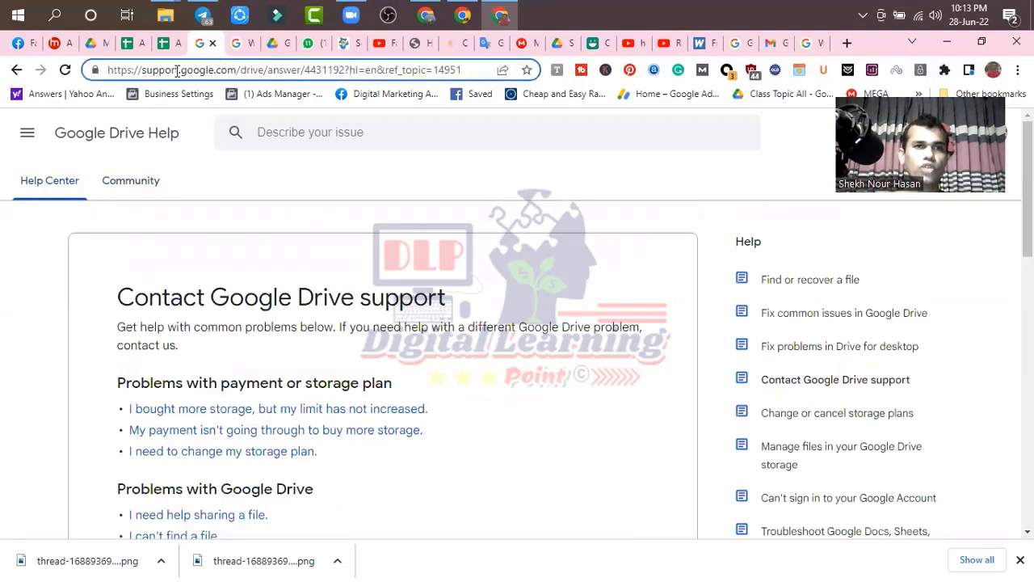
drag(366, 73, 475, 77)
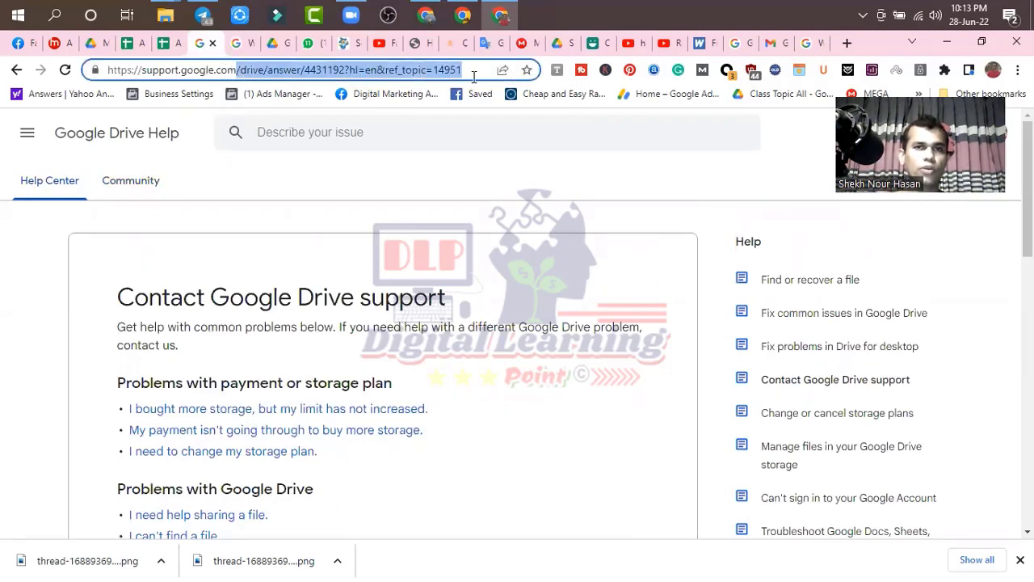
key(BackSpace)
key(Return)
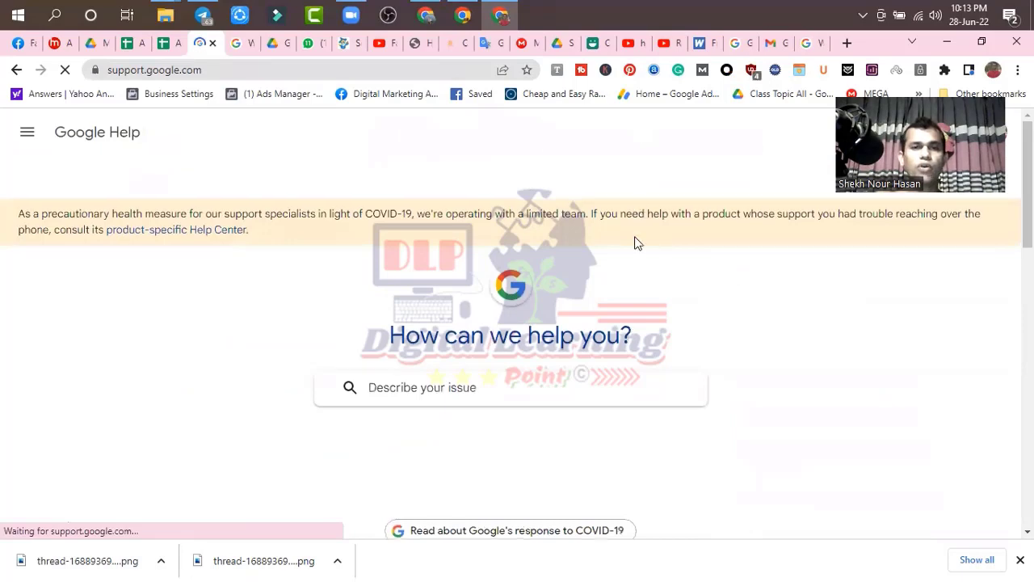
Go to the Google Drive help page and open the Ask the Help Community question form
scroll(586, 250, down, 2)
scroll(585, 251, down, 8)
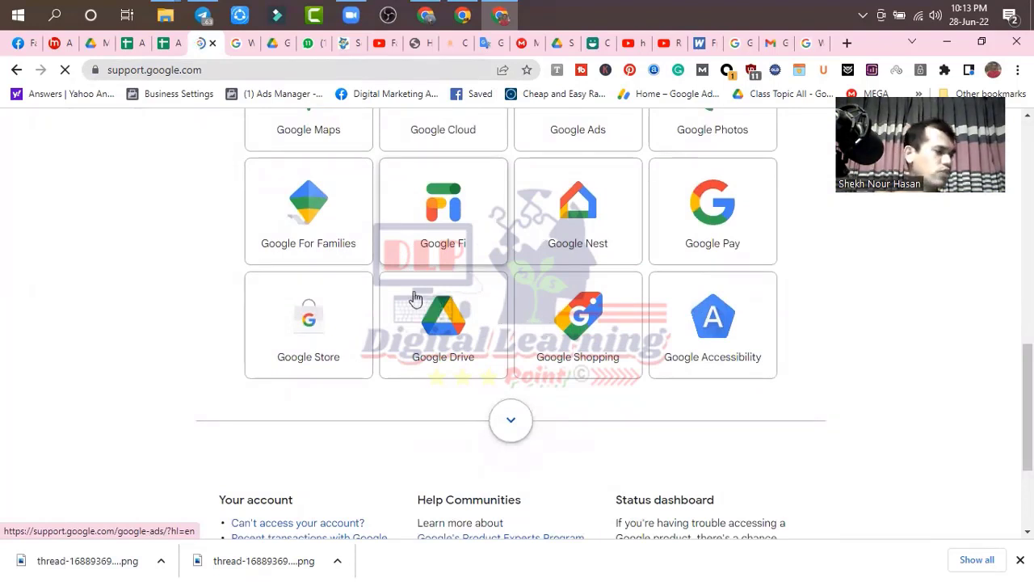
scroll(411, 296, down, 10)
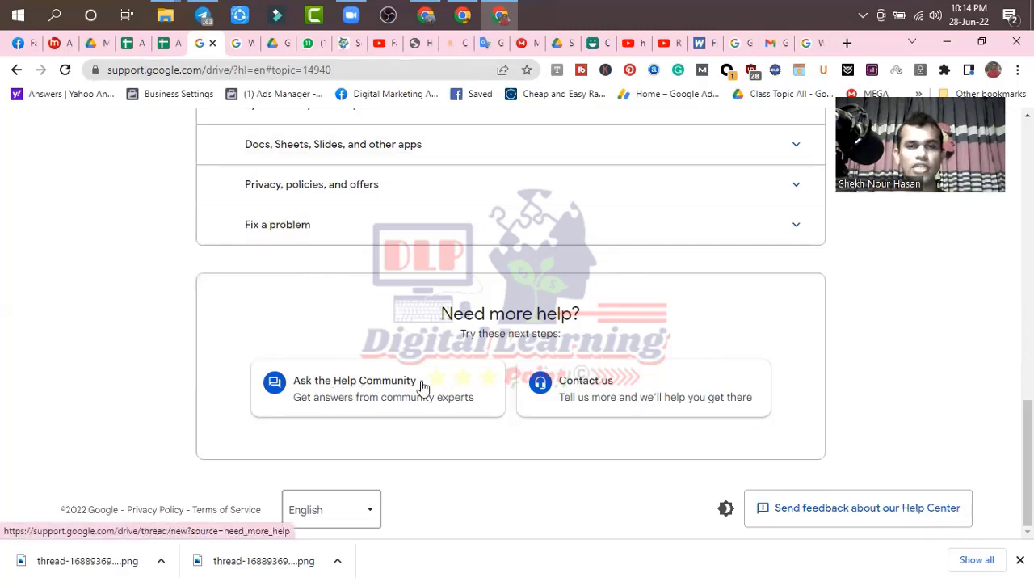
click(375, 385)
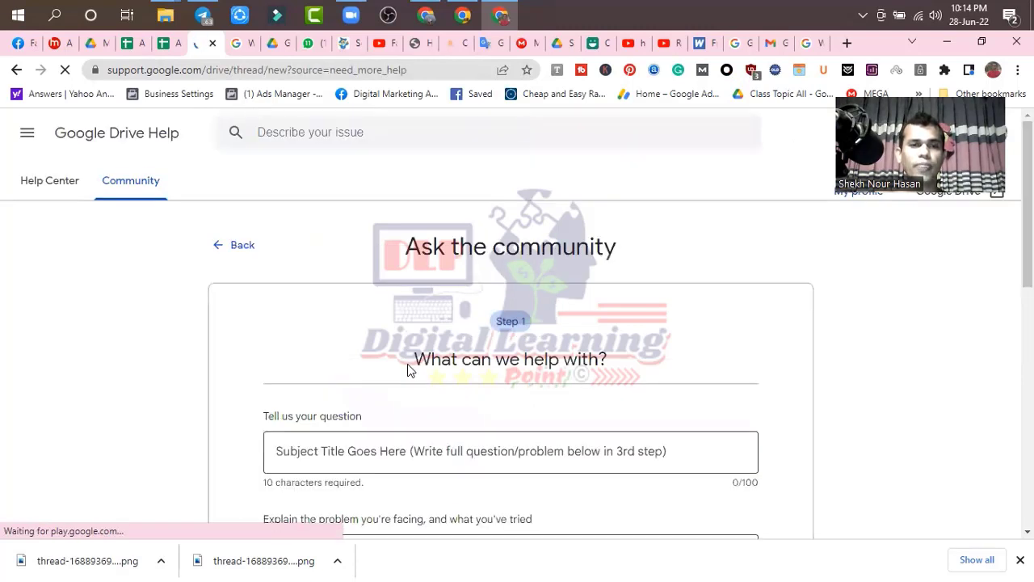
Set the new community question's category to File Recovery, leaving the question and details fields empty
scroll(404, 367, down, 2)
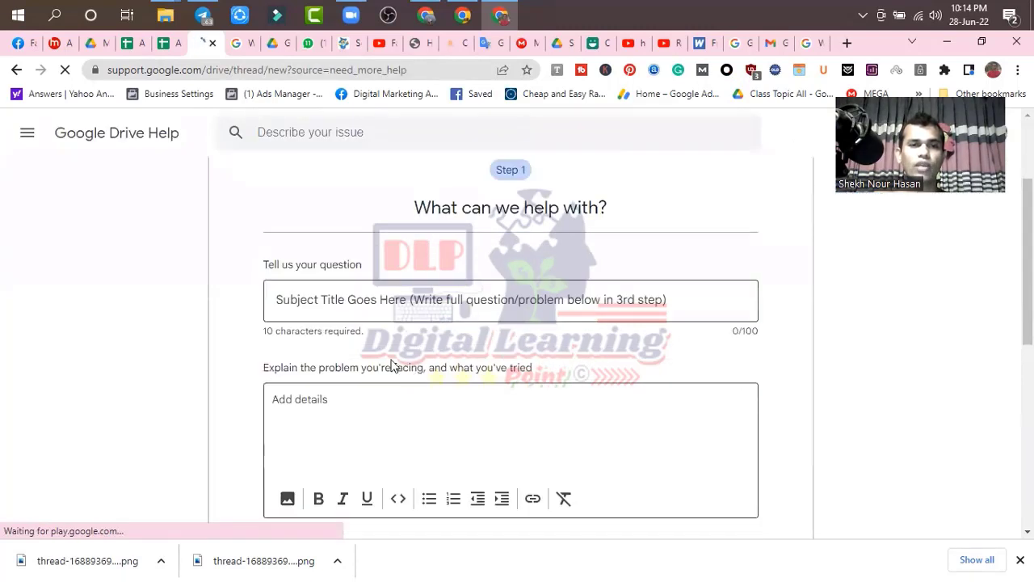
click(623, 295)
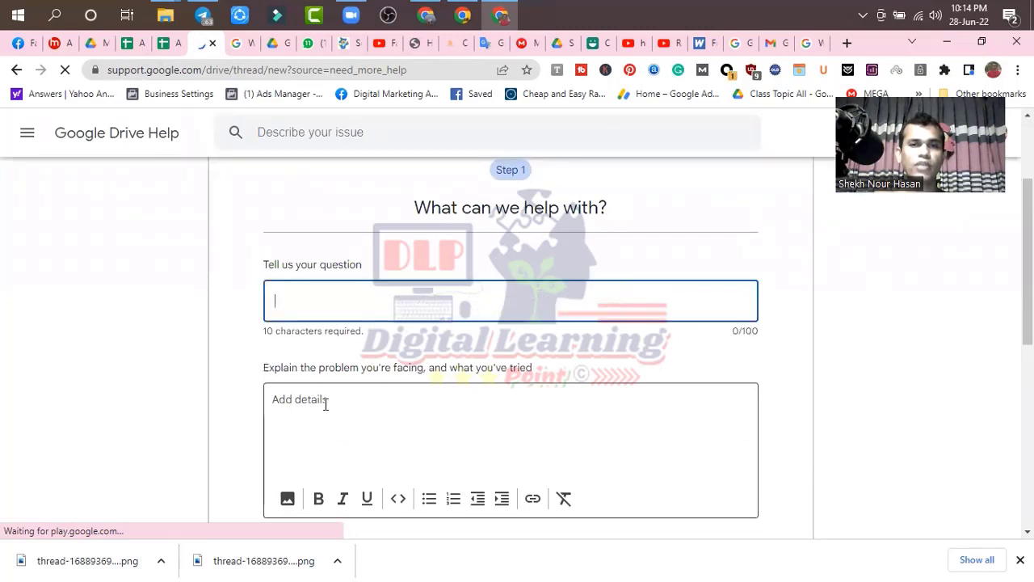
click(399, 403)
scroll(399, 404, down, 1)
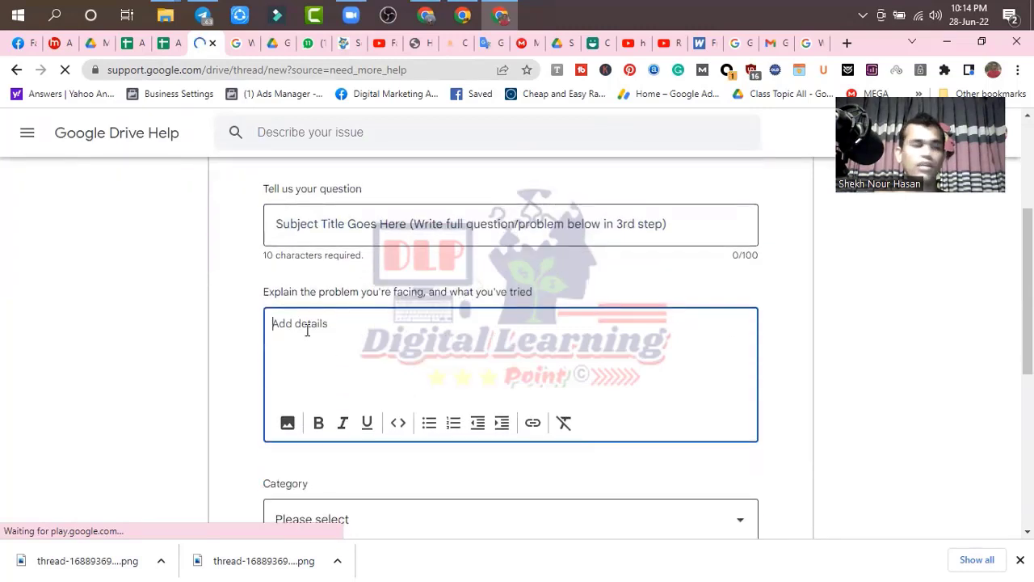
scroll(377, 339, down, 2)
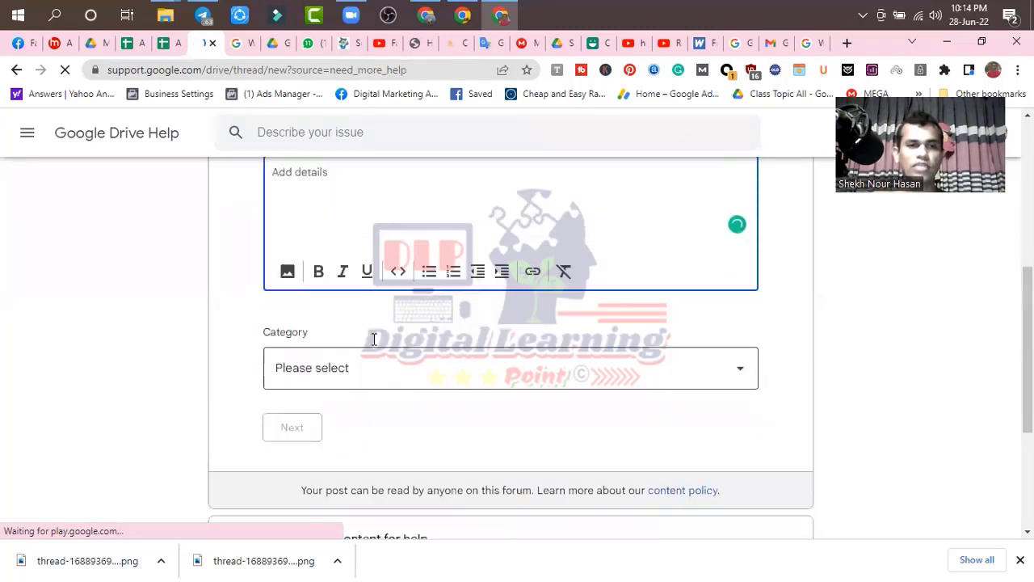
click(411, 374)
scroll(342, 445, down, 5)
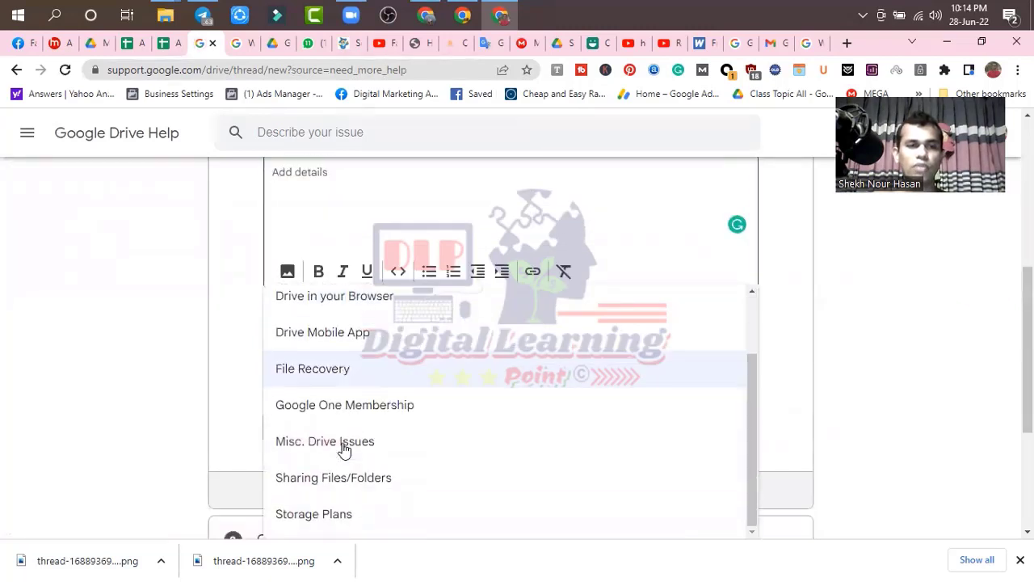
scroll(360, 416, up, 1)
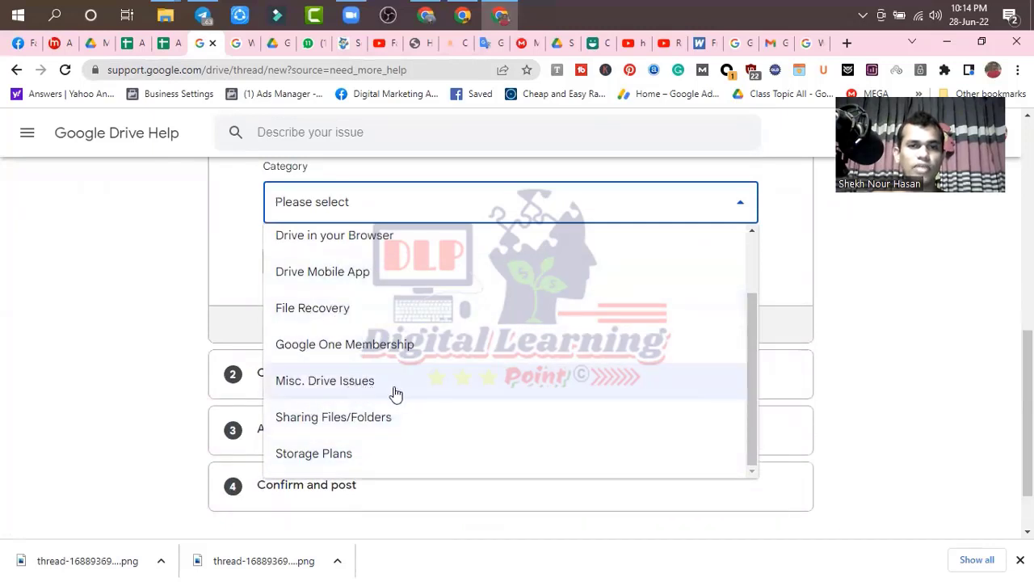
scroll(392, 392, up, 2)
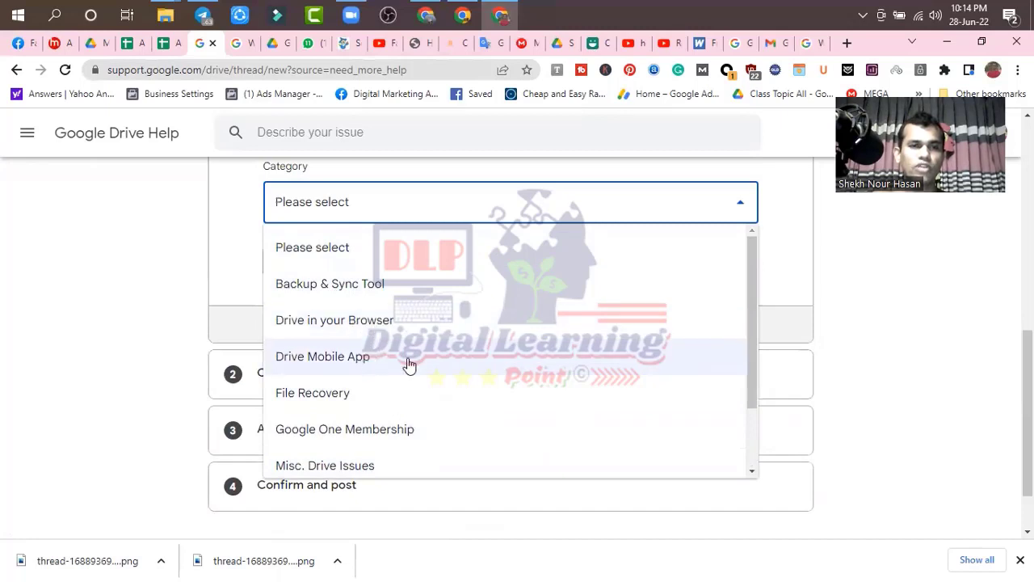
scroll(356, 344, down, 2)
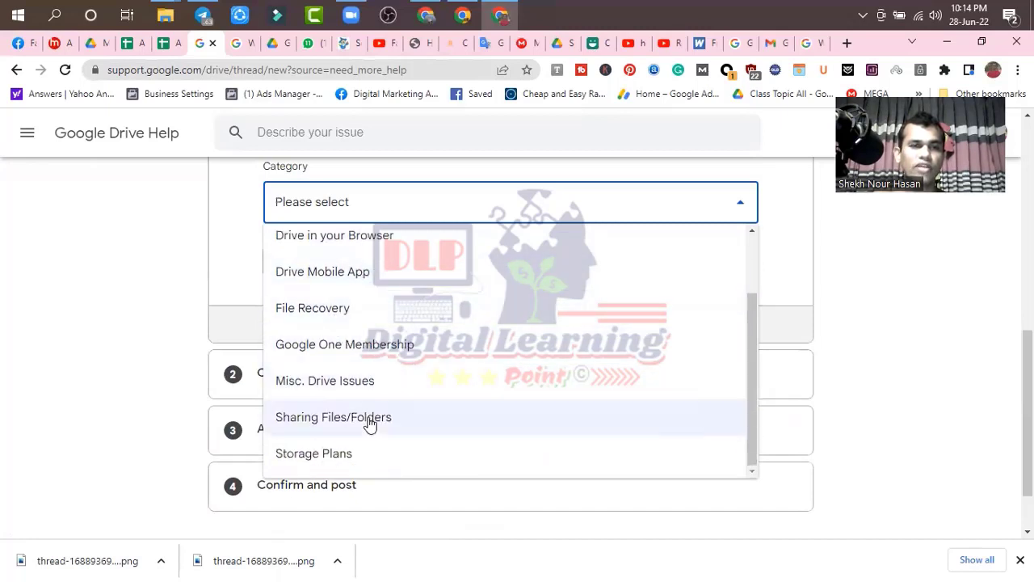
click(312, 307)
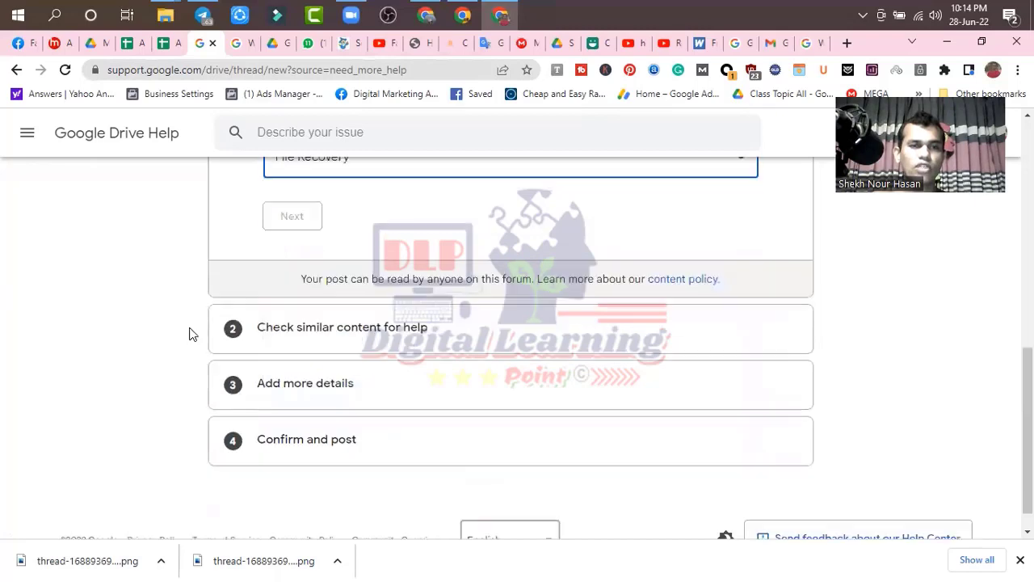
Review the question form's entry fields and its stages for similar content, more details, and confirming the post
scroll(436, 261, up, 1)
scroll(416, 359, down, 2)
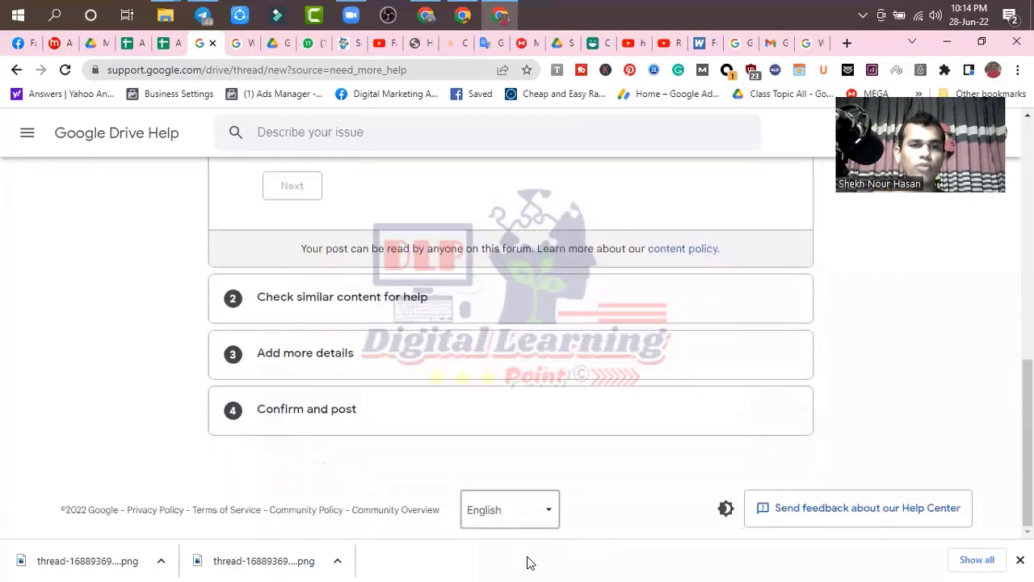
scroll(569, 366, up, 2)
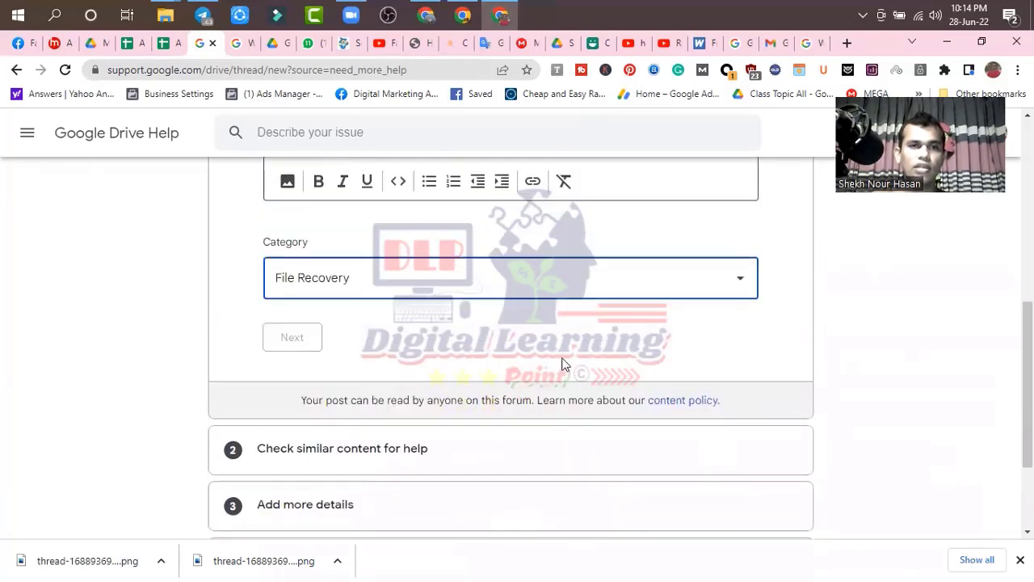
scroll(341, 310, up, 3)
click(336, 308)
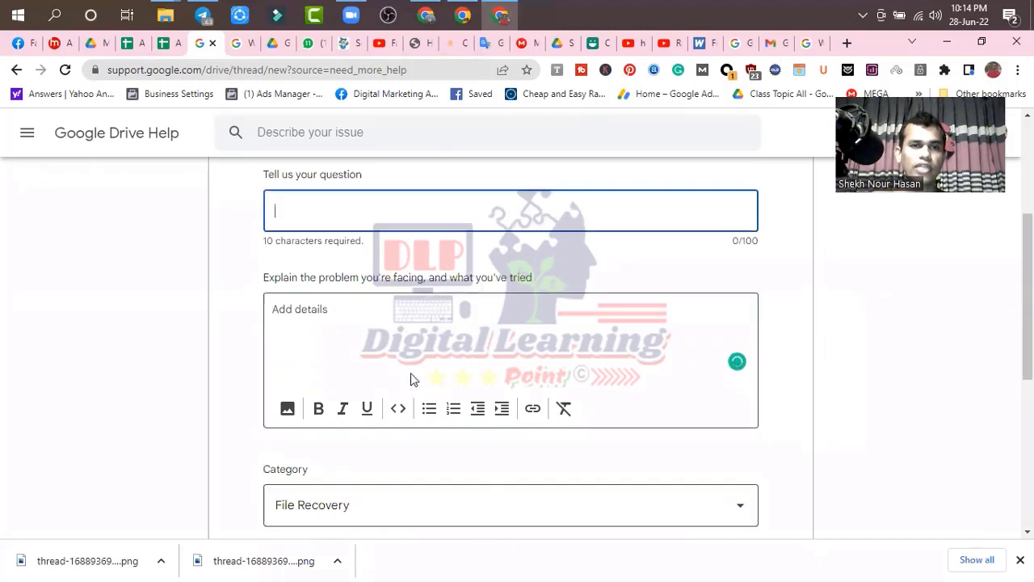
scroll(410, 376, down, 5)
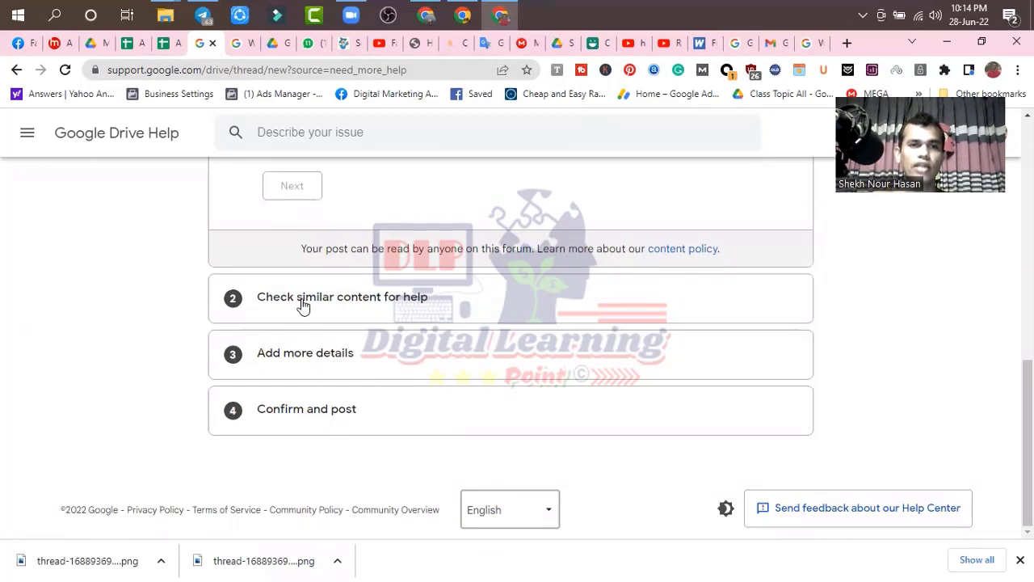
scroll(353, 302, up, 5)
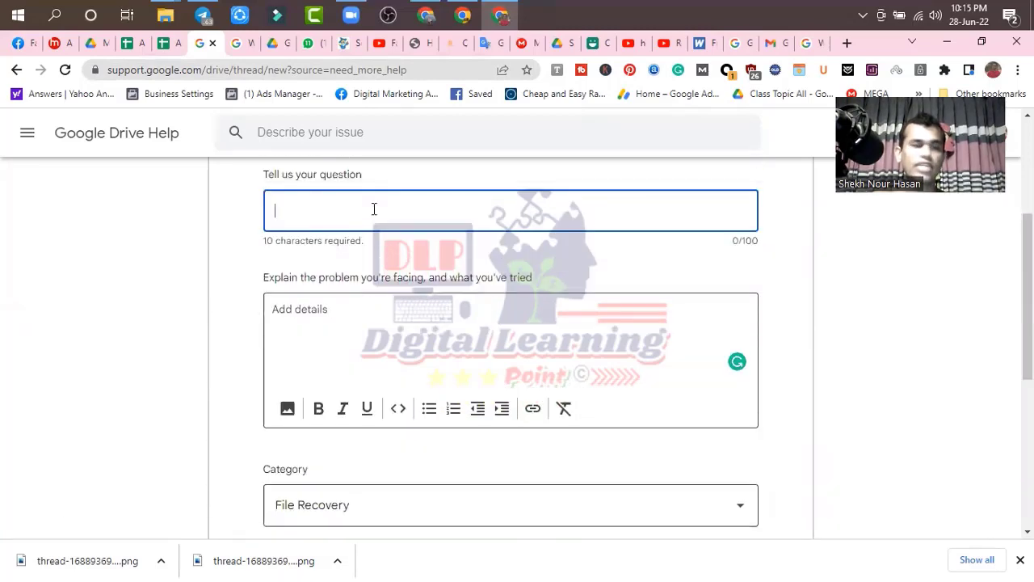
scroll(368, 258, down, 5)
scroll(323, 315, up, 2)
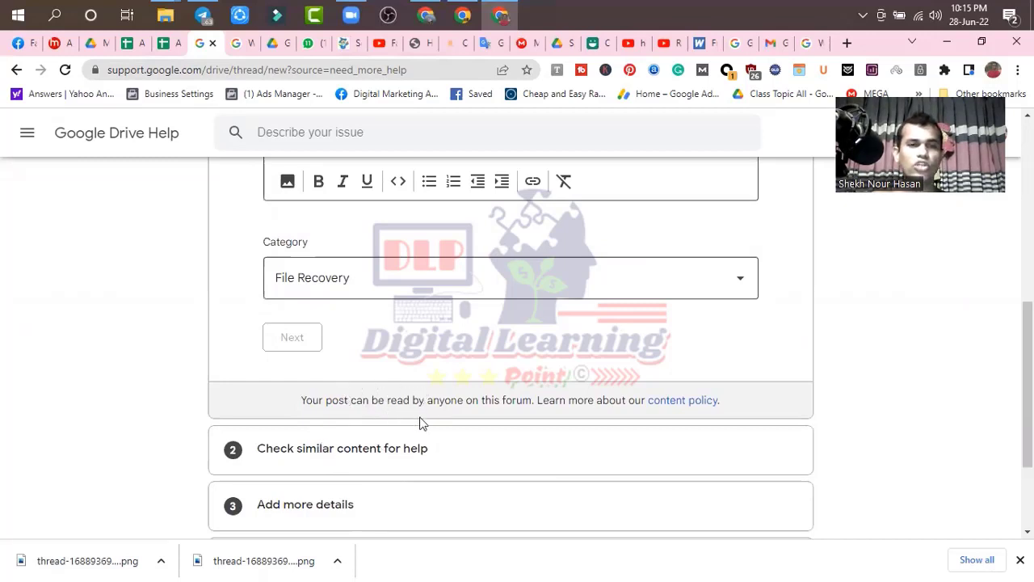
scroll(248, 374, down, 2)
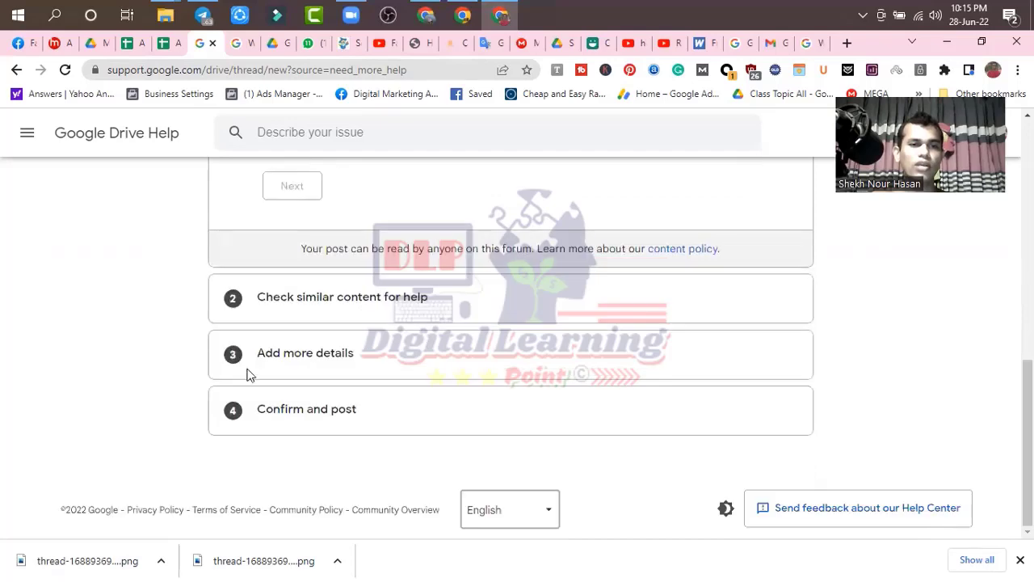
click(334, 343)
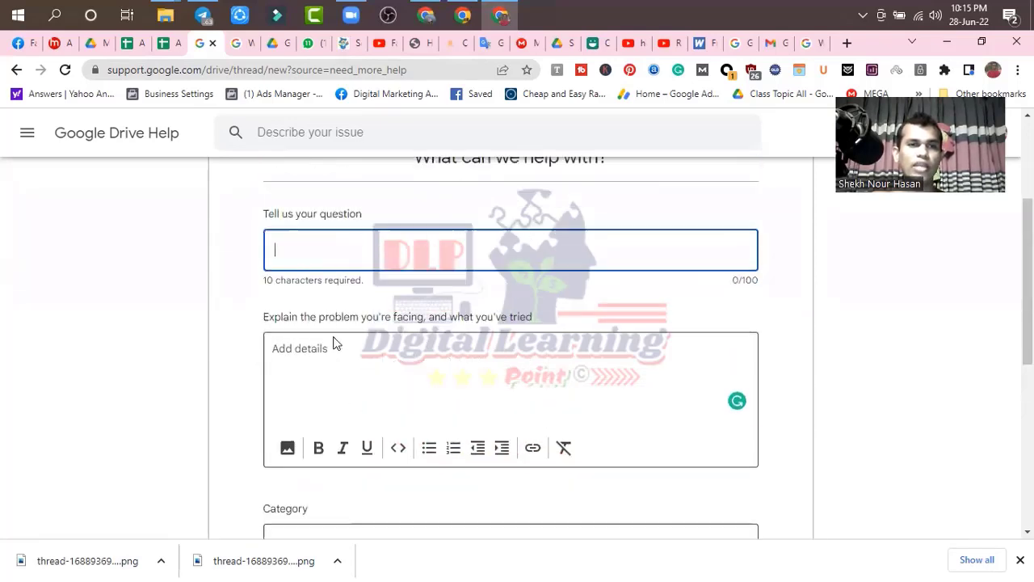
Look through the community question form again, from the details field and category to the Confirm and post stage
scroll(314, 340, down, 3)
click(314, 331)
scroll(364, 431, down, 4)
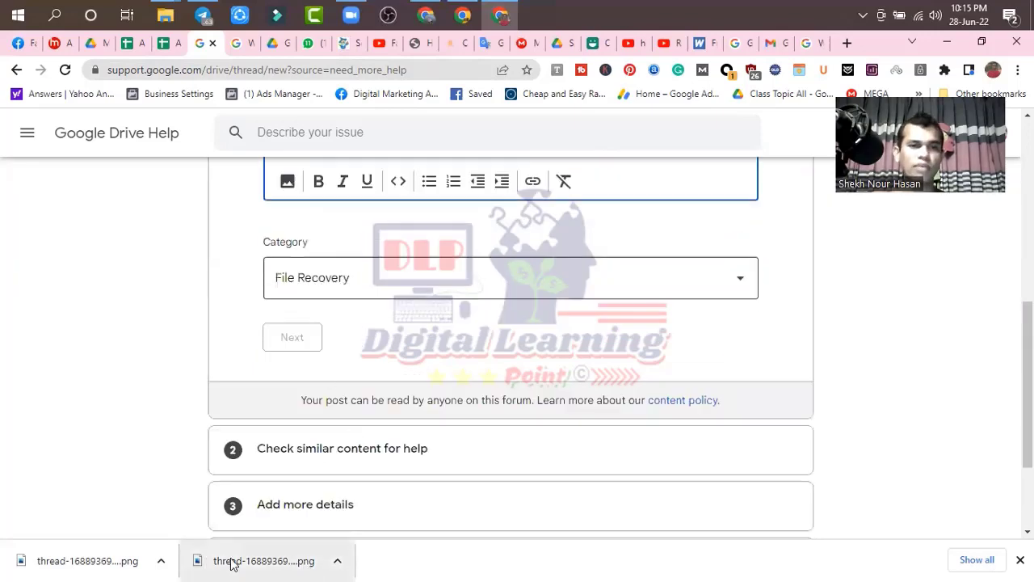
scroll(235, 489, down, 3)
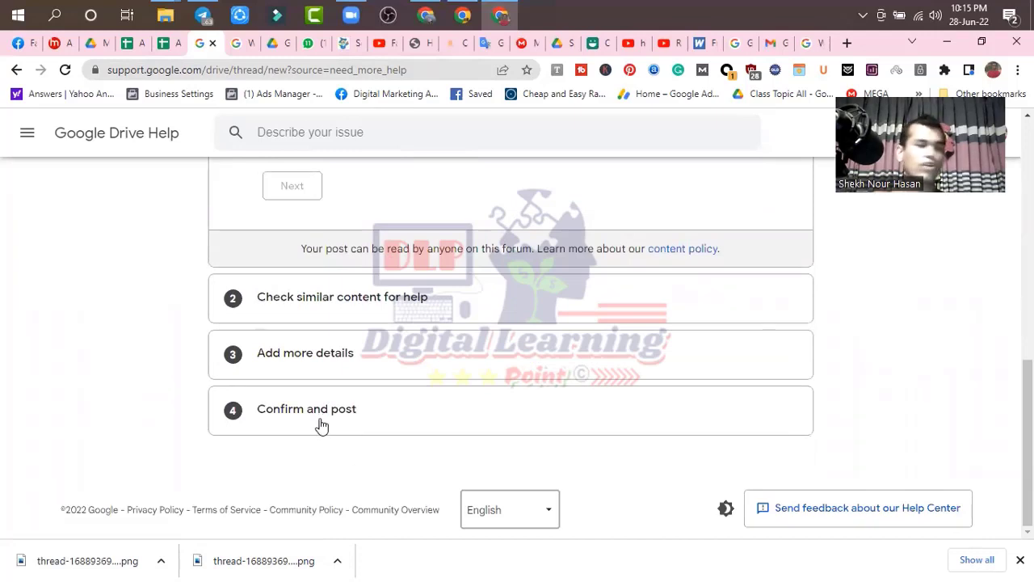
scroll(309, 337, up, 3)
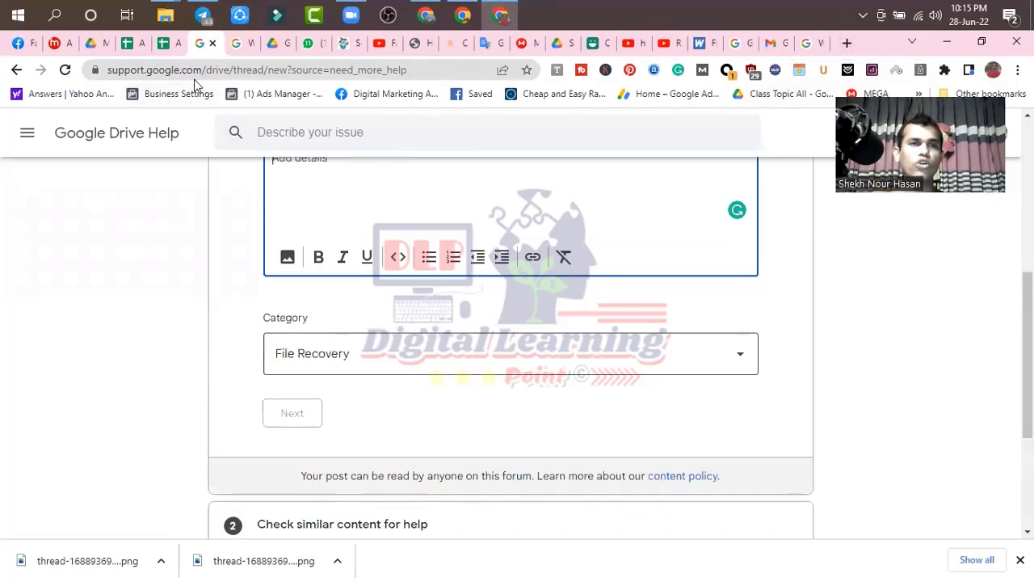
scroll(203, 156, up, 5)
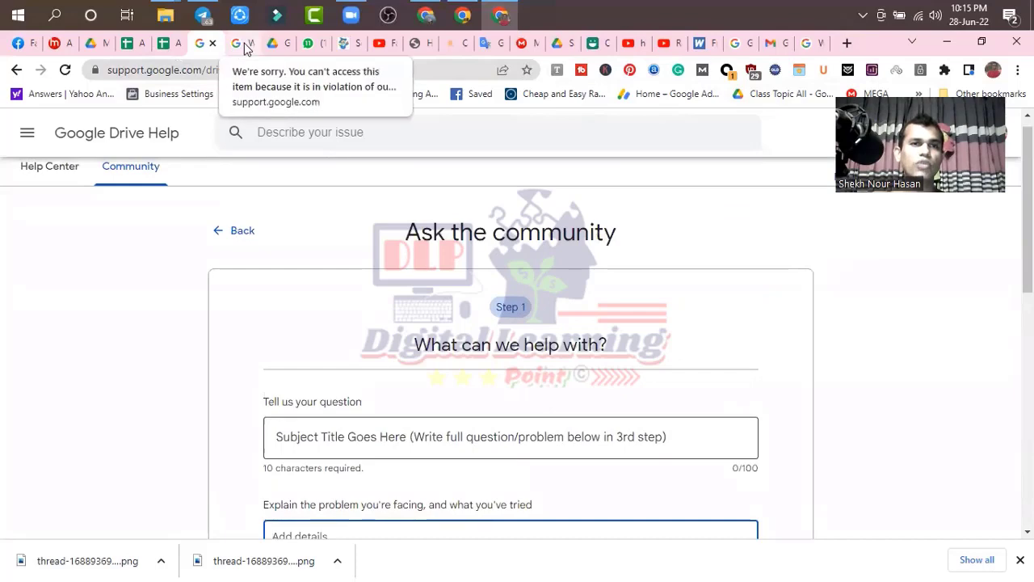
Open the existing community thread about the Terms of Service violation and examine its title, problem description, details and expert reply
click(245, 50)
scroll(323, 388, down, 2)
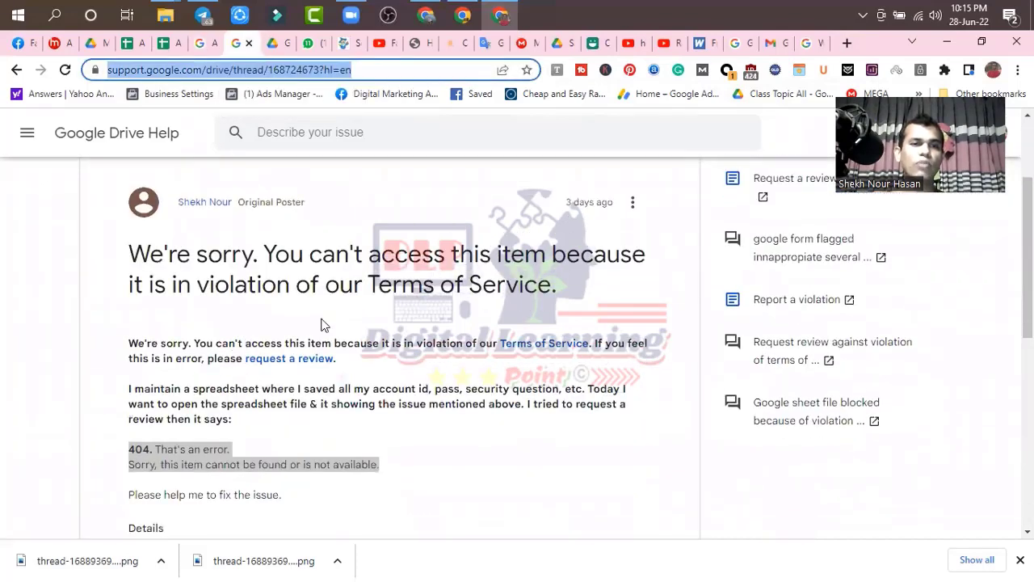
scroll(372, 404, down, 3)
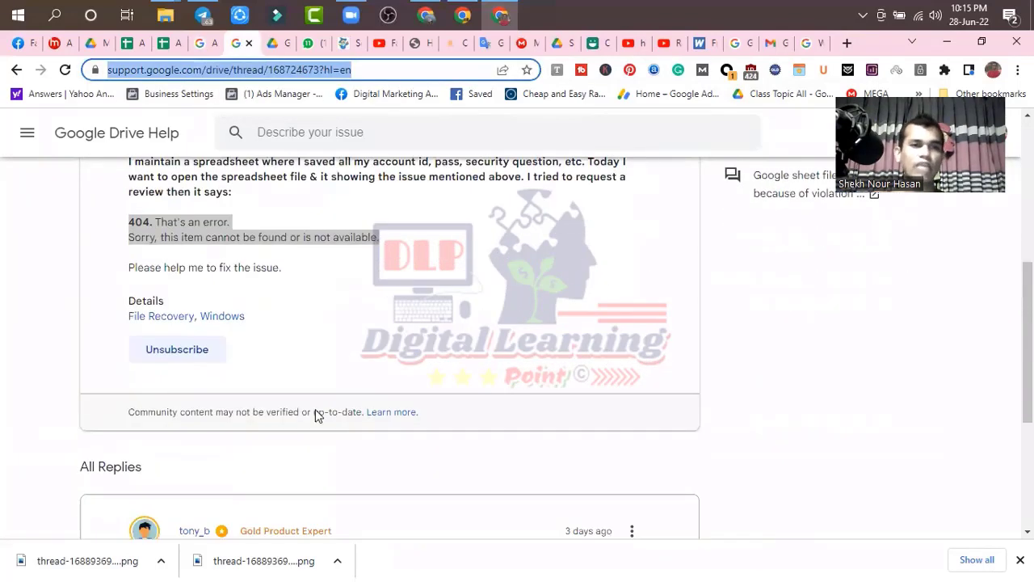
scroll(316, 411, down, 3)
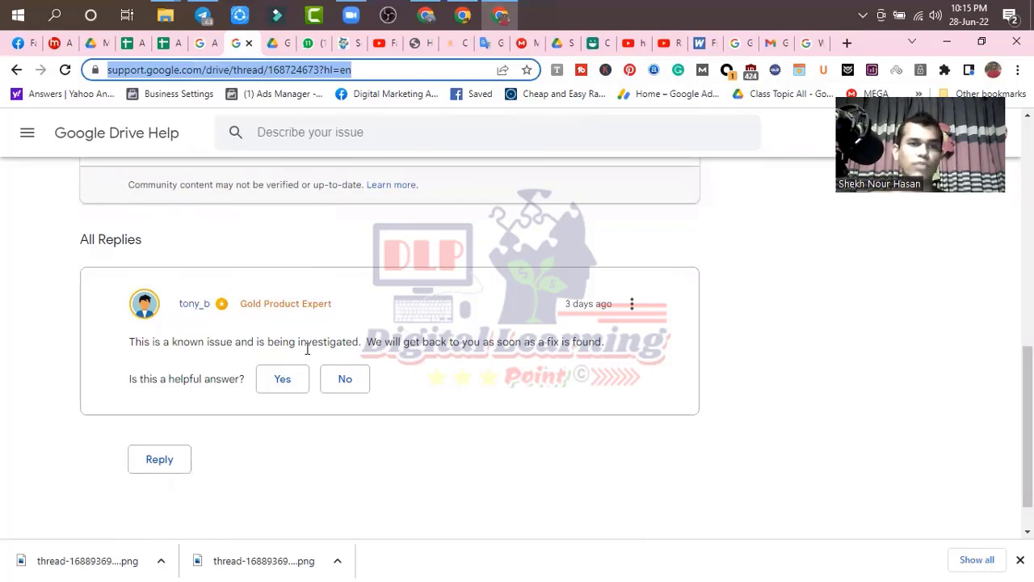
scroll(372, 330, up, 3)
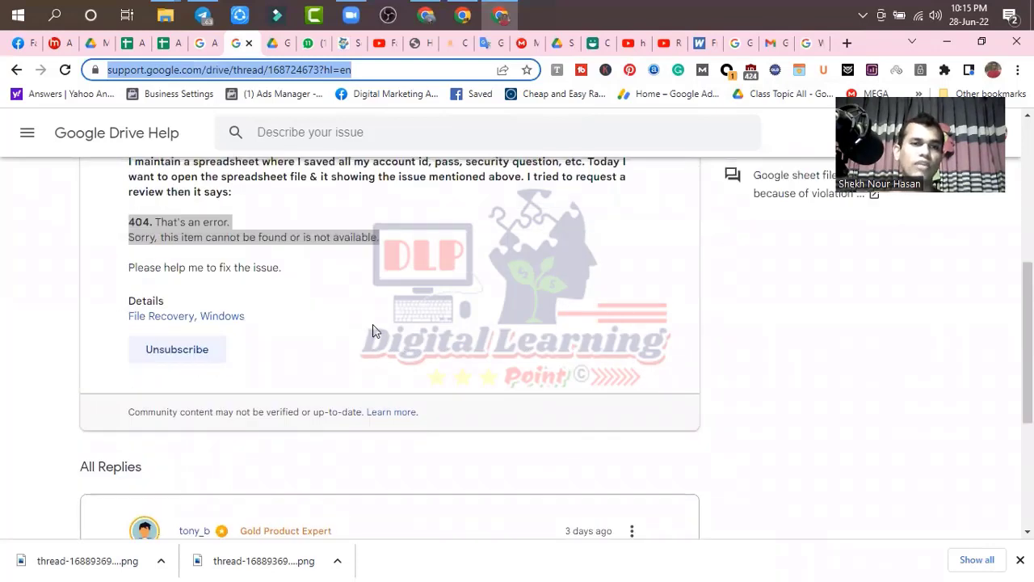
scroll(542, 327, up, 3)
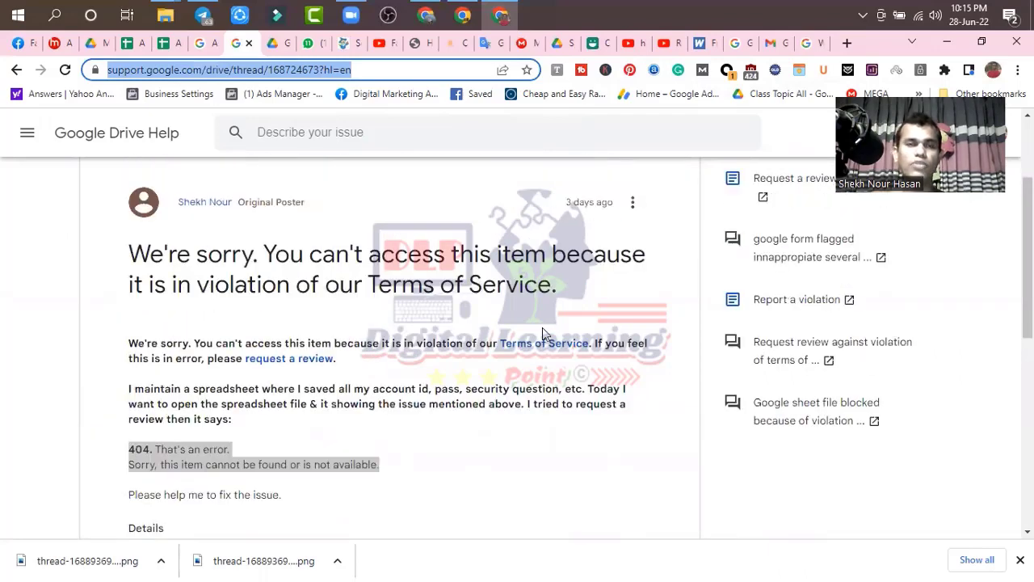
scroll(406, 363, down, 1)
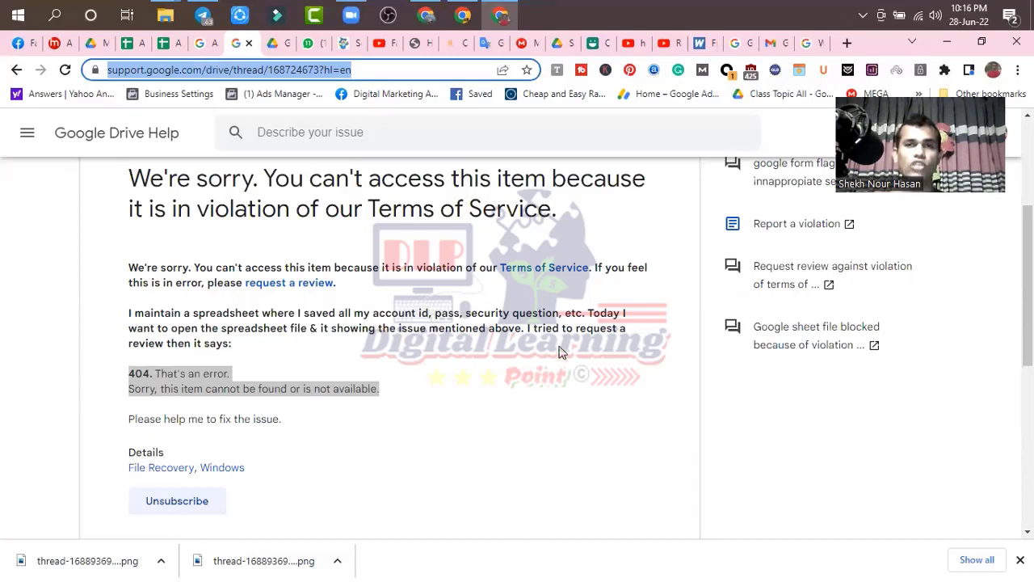
scroll(276, 402, up, 3)
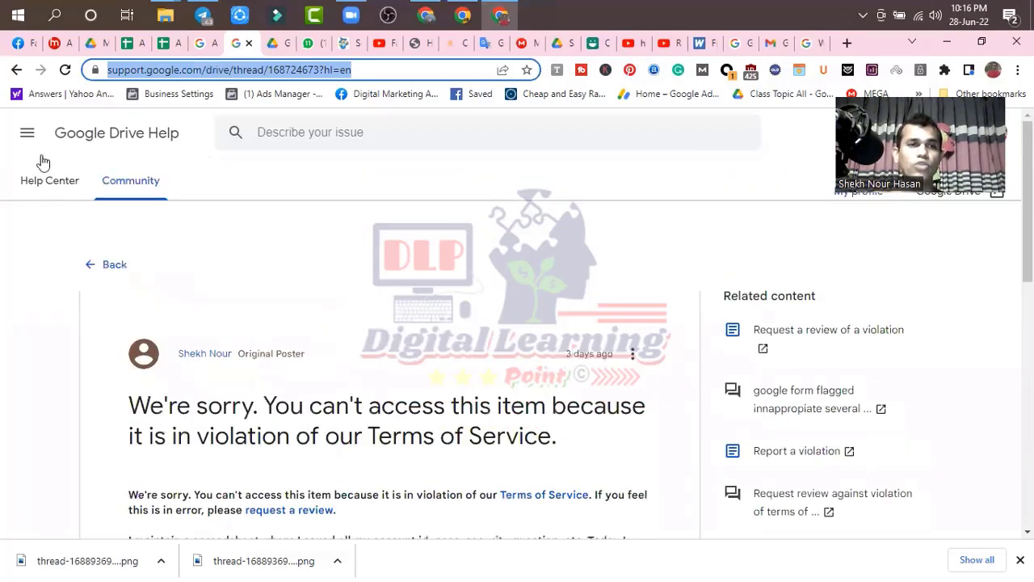
Leave the unfinished community question without saving and open the Contact us form from Google Drive Help
click(214, 41)
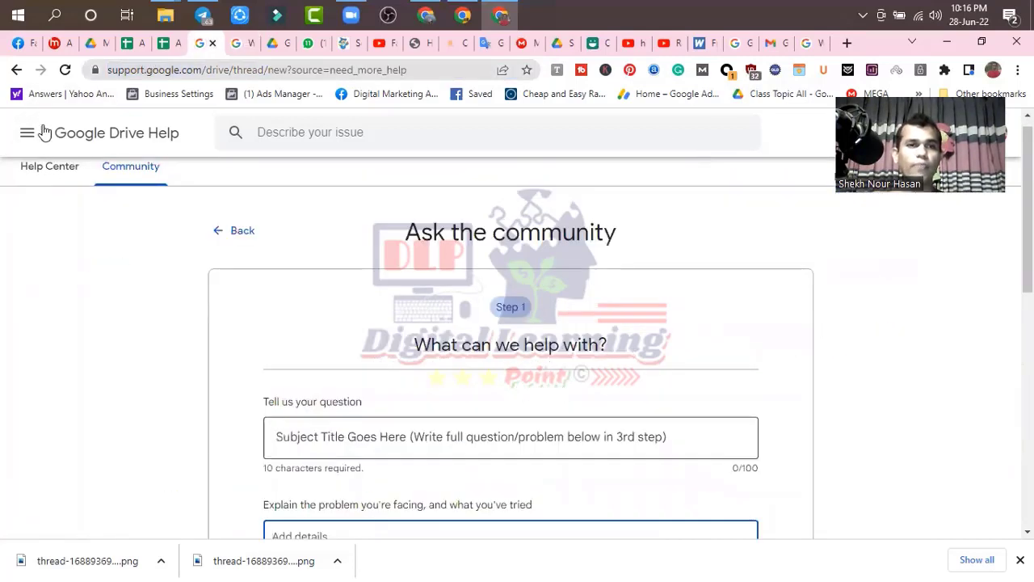
click(229, 232)
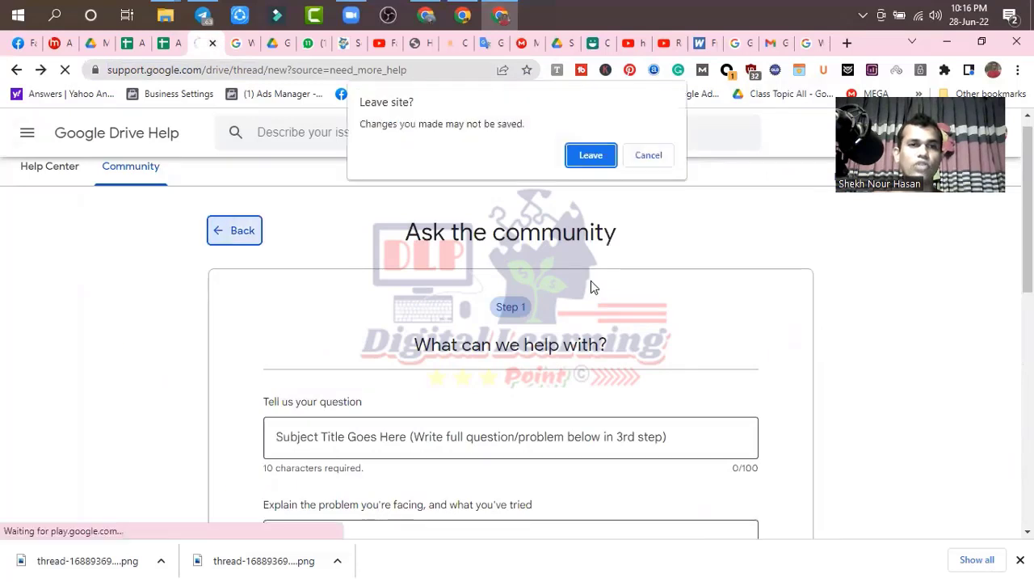
click(590, 155)
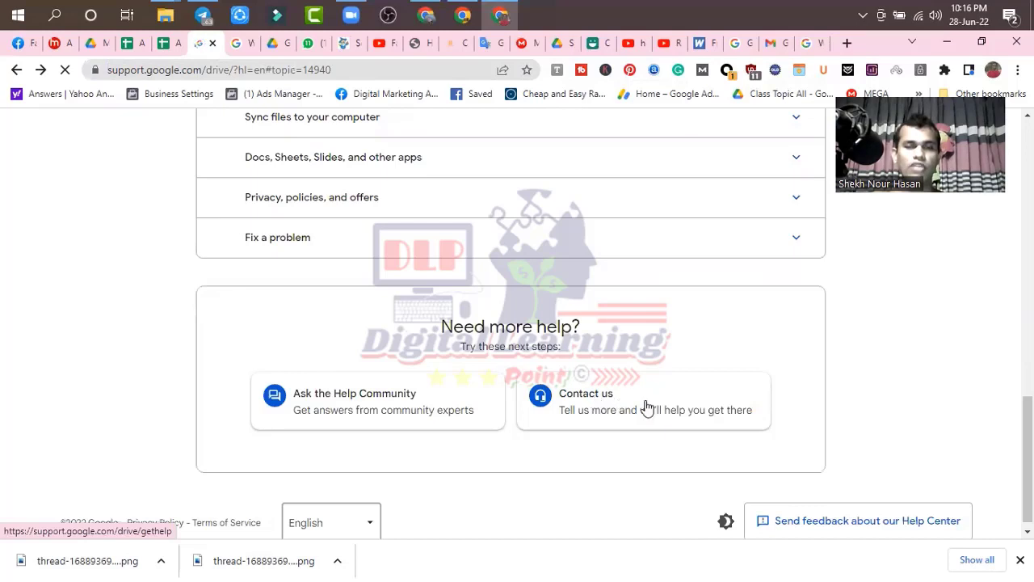
click(605, 406)
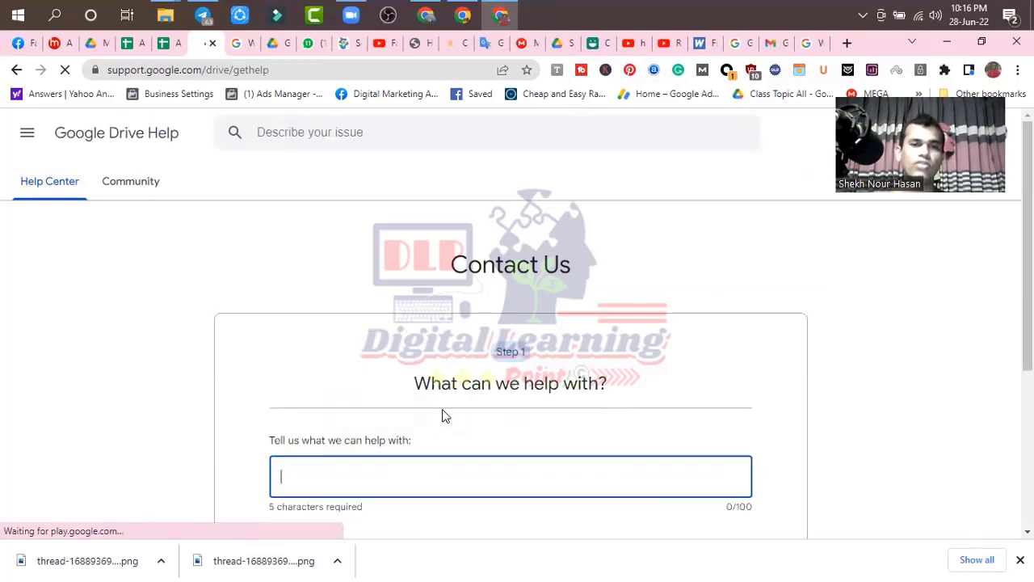
Review the Contact Us form's question field, Resources and Contact options stages, and dismiss the satisfaction survey
scroll(479, 392, down, 3)
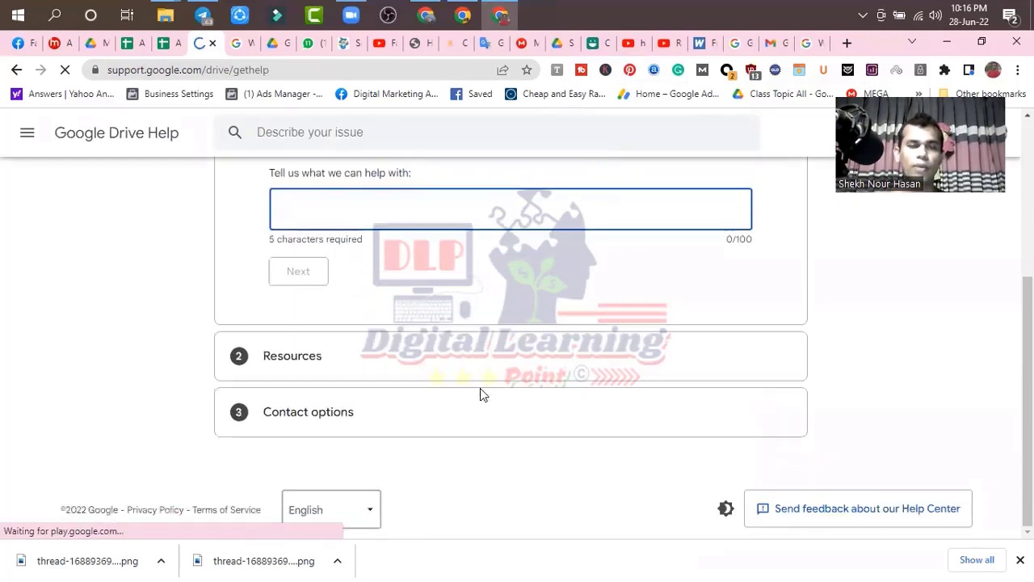
scroll(480, 394, up, 3)
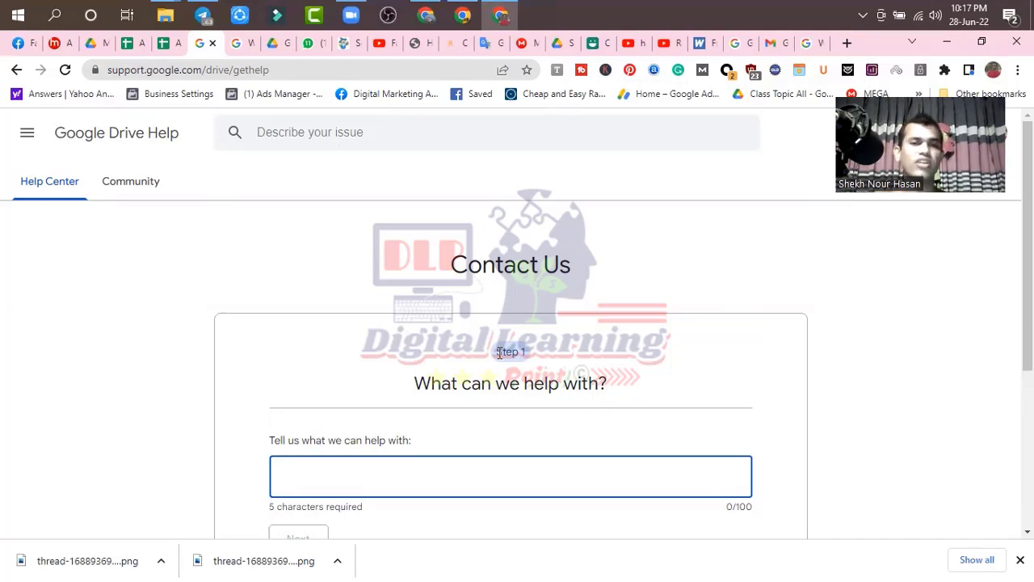
drag(499, 353, 537, 360)
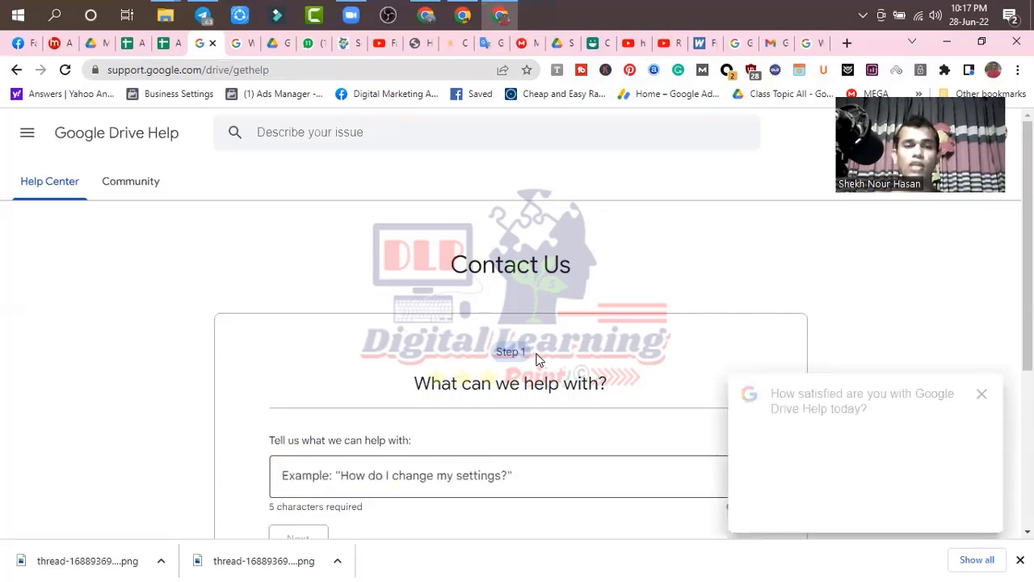
click(981, 393)
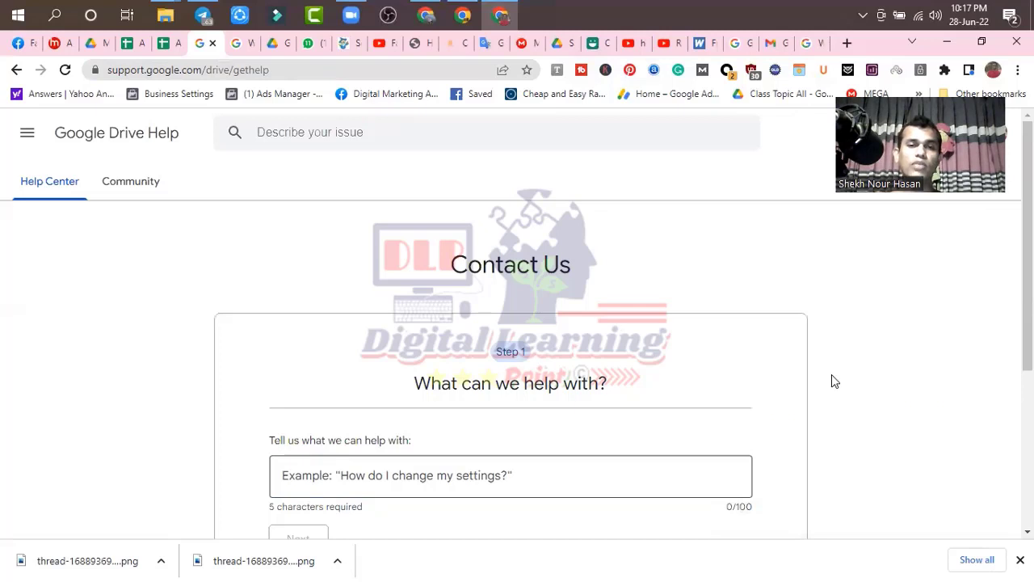